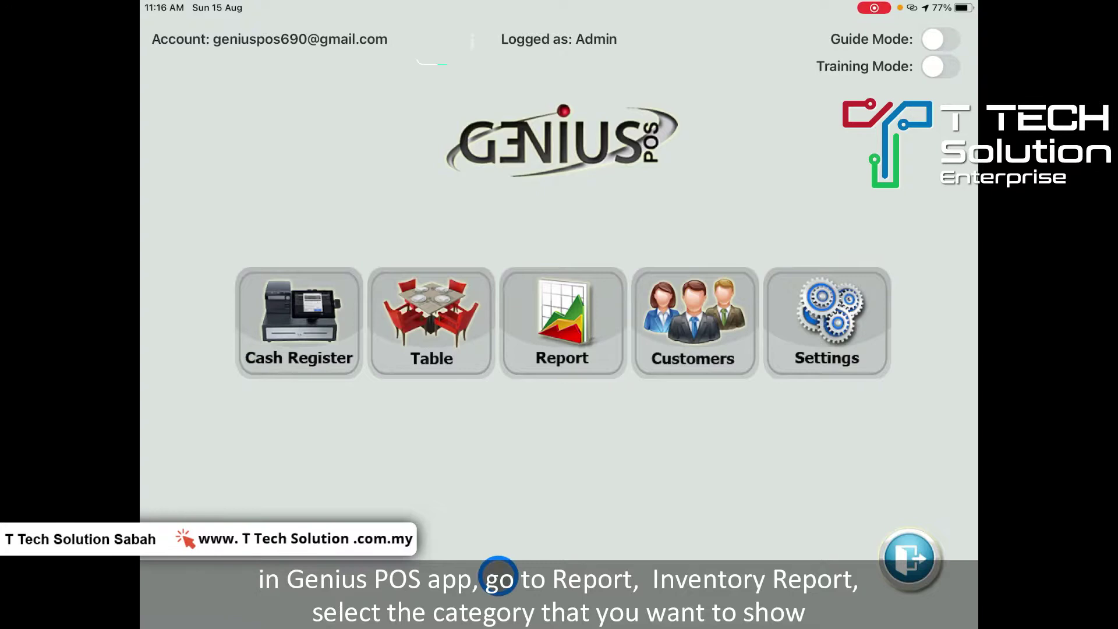
# Step: Open the Inventory Report options and include all eight product categories
pyautogui.click(609, 278)
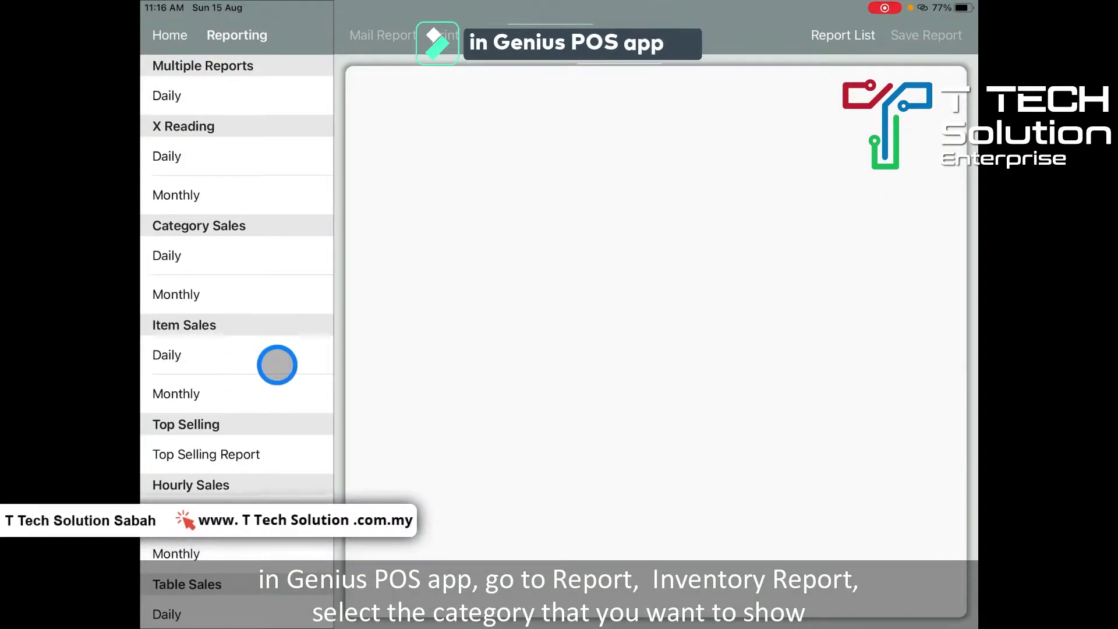
pyautogui.scroll(-5, 277, 364)
pyautogui.scroll(-3, 277, 362)
pyautogui.scroll(-2, 277, 362)
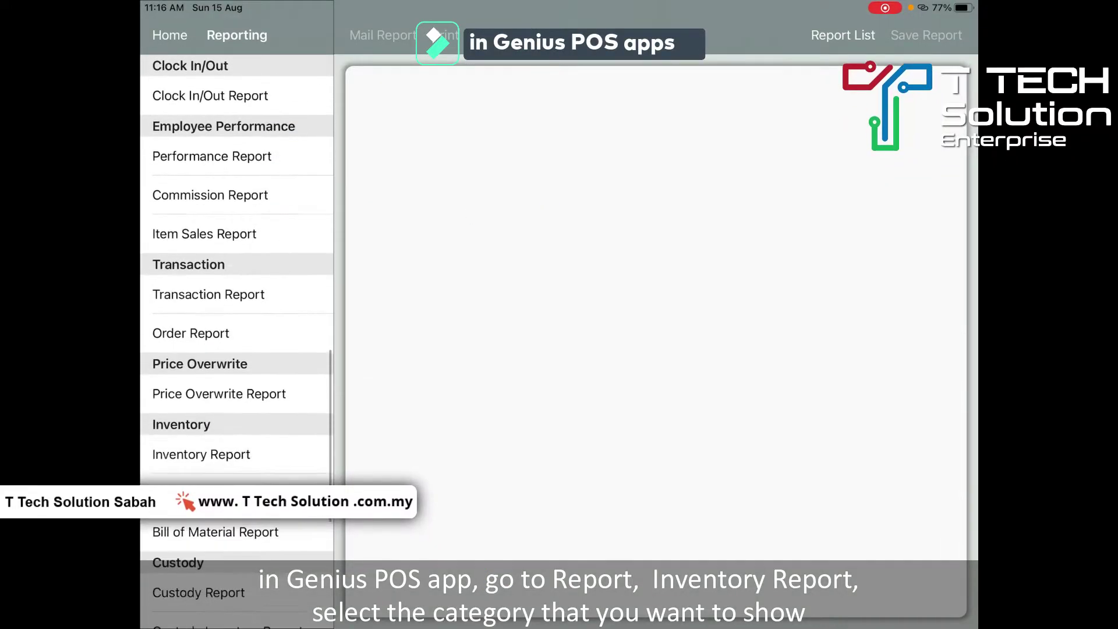
pyautogui.scroll(-1, 237, 350)
pyautogui.click(287, 411)
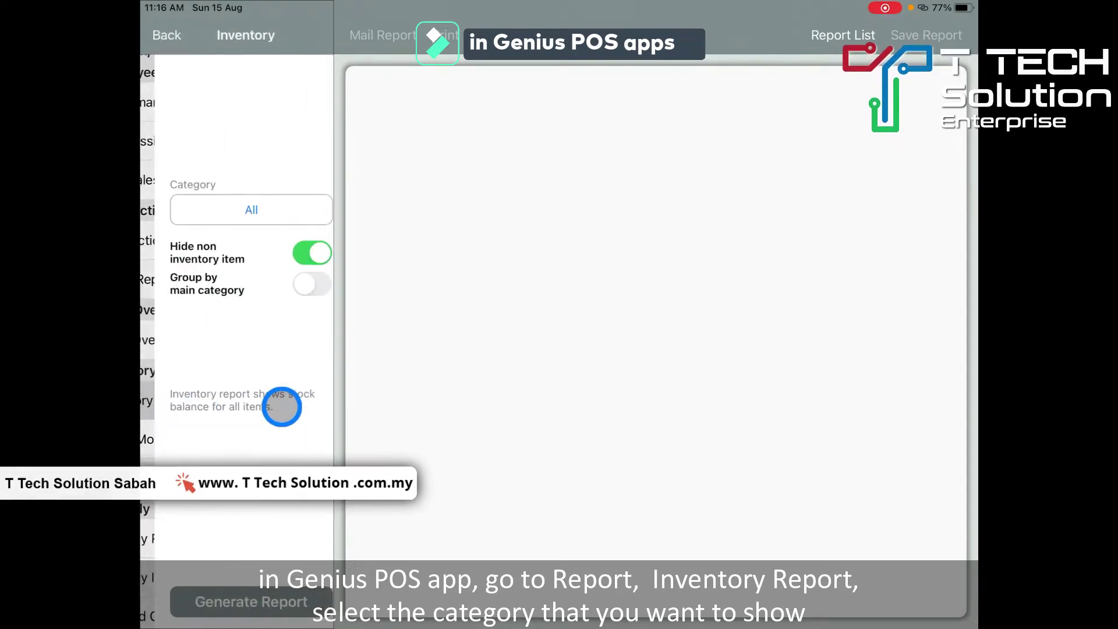
pyautogui.click(239, 213)
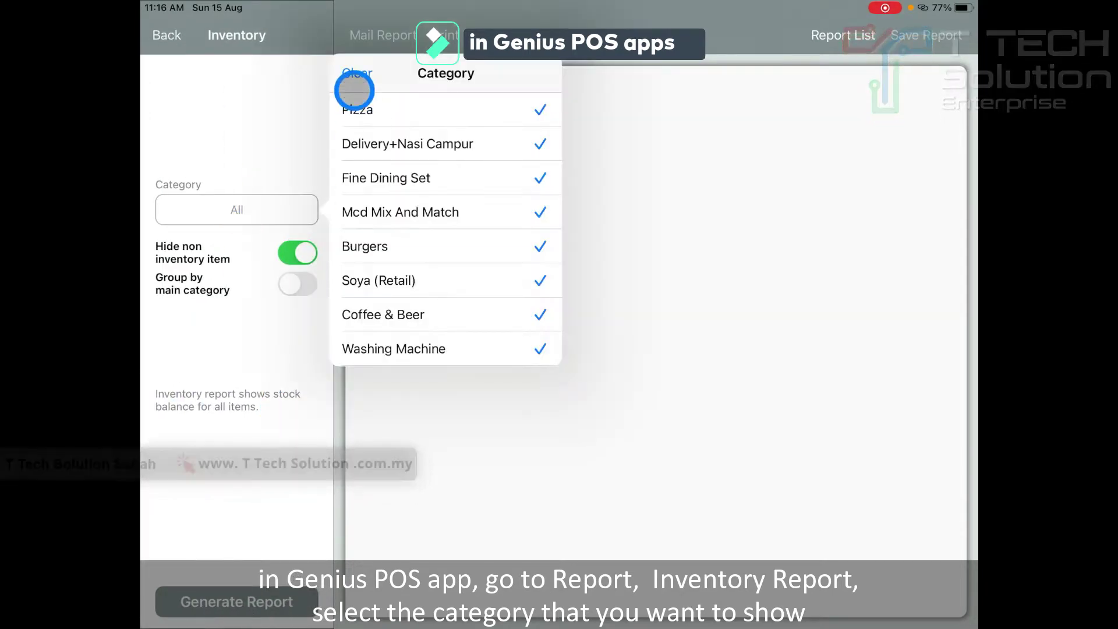
pyautogui.scroll(-2, 425, 262)
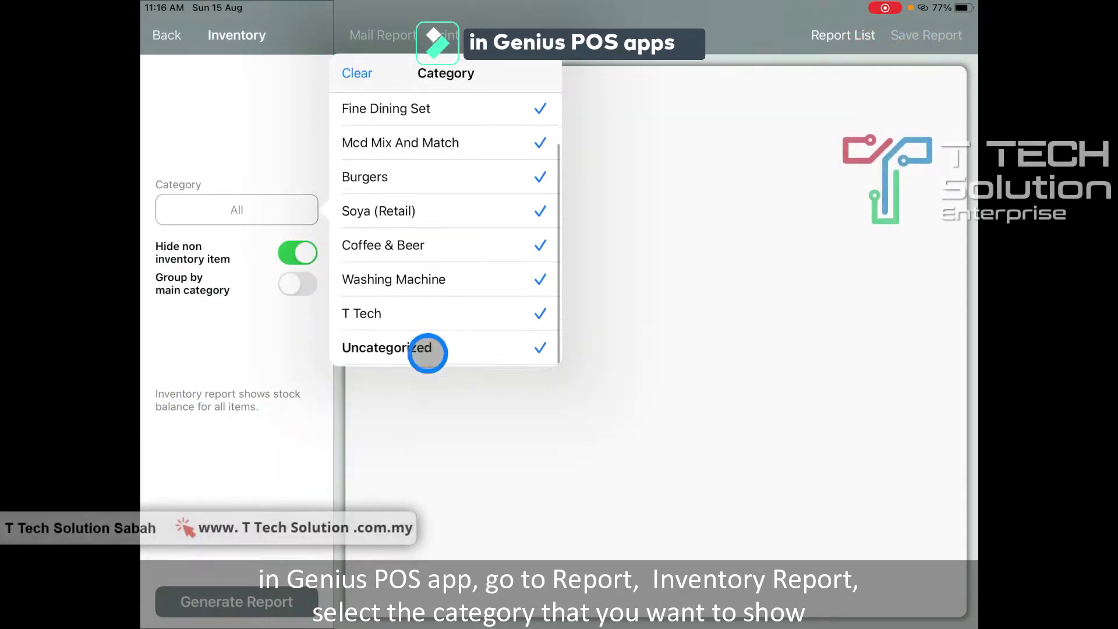
pyautogui.click(217, 327)
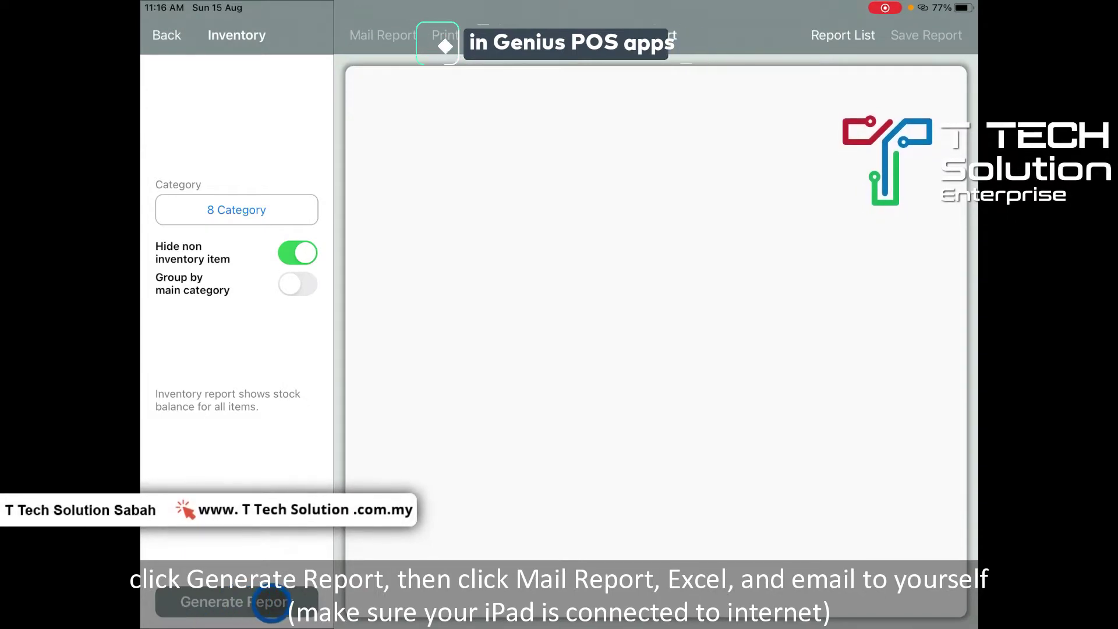
# Step: Generate the inventory report and email it to yourself as an Excel file
pyautogui.click(271, 606)
pyautogui.click(383, 35)
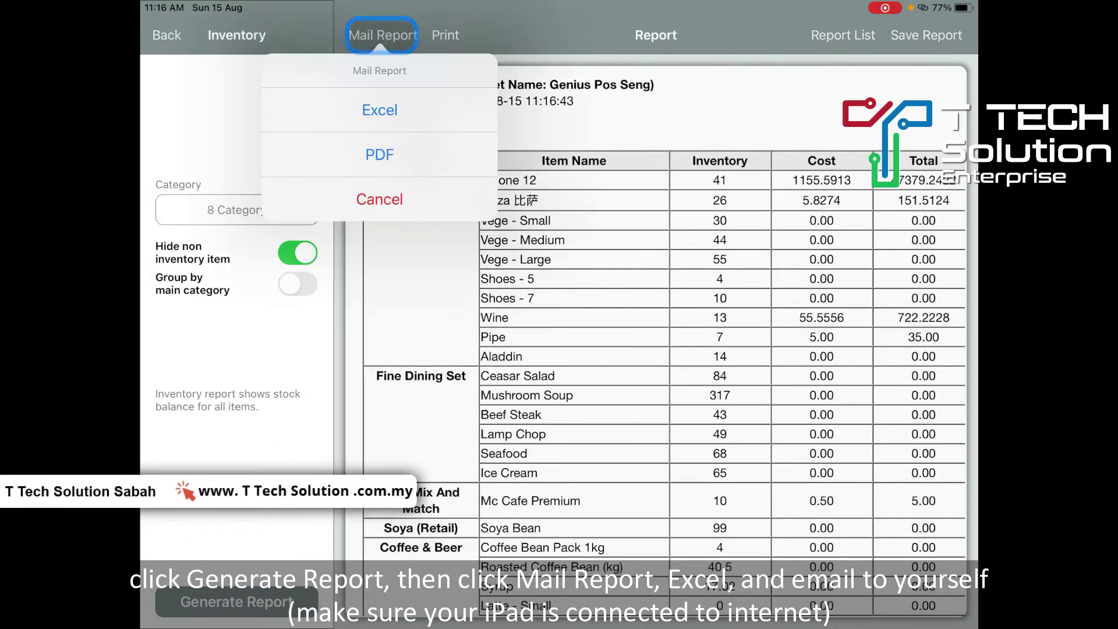
pyautogui.click(384, 122)
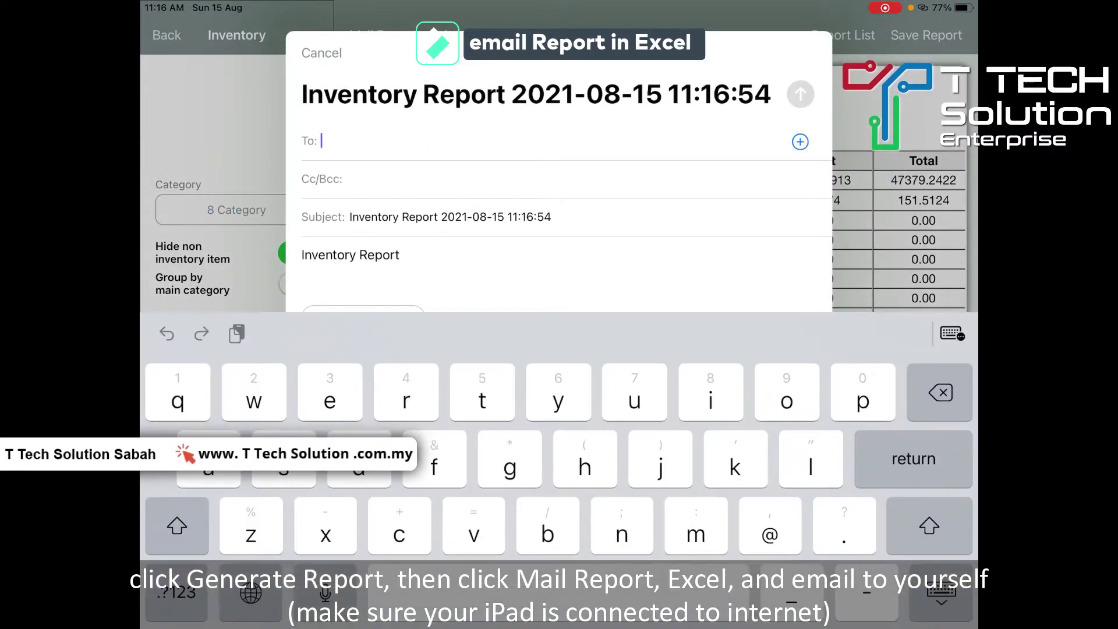
pyautogui.press('Return')
pyautogui.click(800, 93)
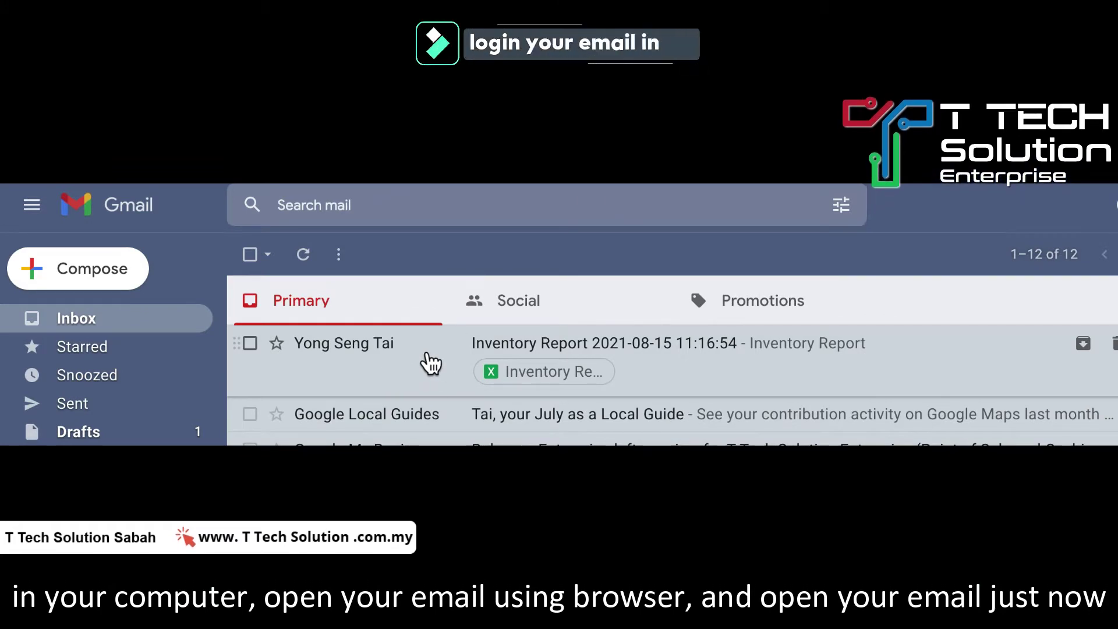
pyautogui.moveTo(348, 416)
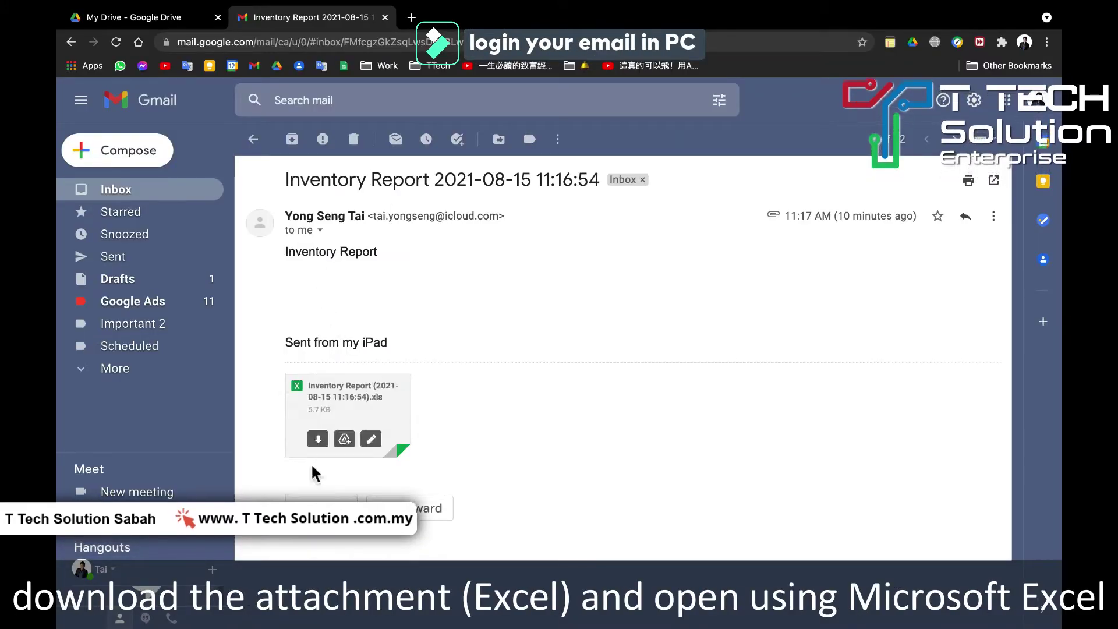
# Step: Download the .xls attachment from the Inventory Report email
pyautogui.click(318, 439)
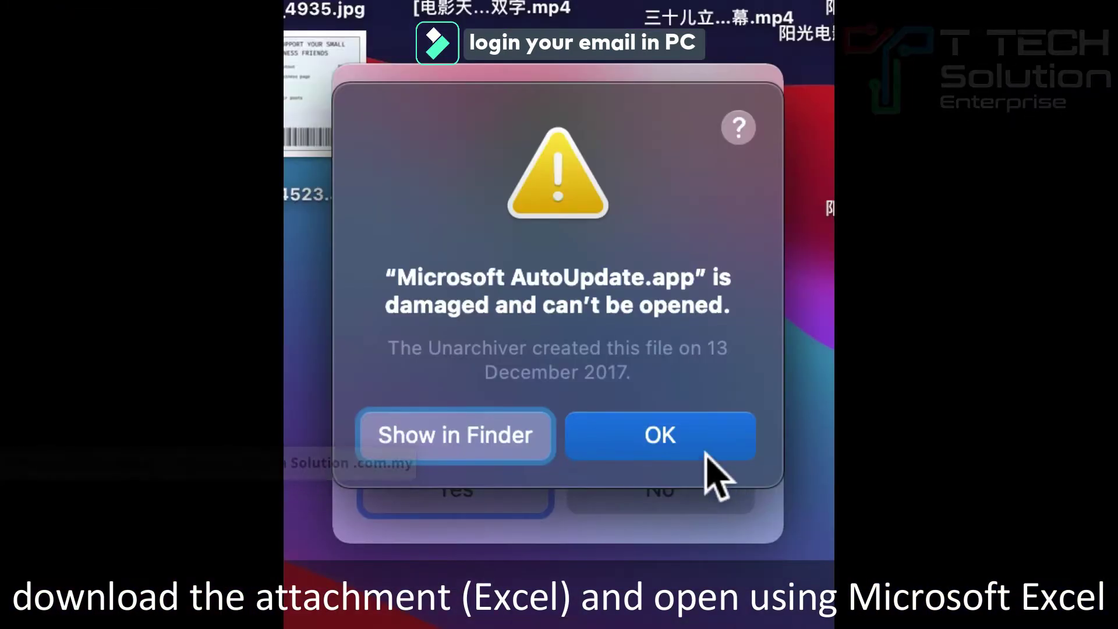
# Step: Dismiss the AutoUpdate warnings, open the report in Excel, and copy all cells
pyautogui.click(705, 452)
pyautogui.click(497, 476)
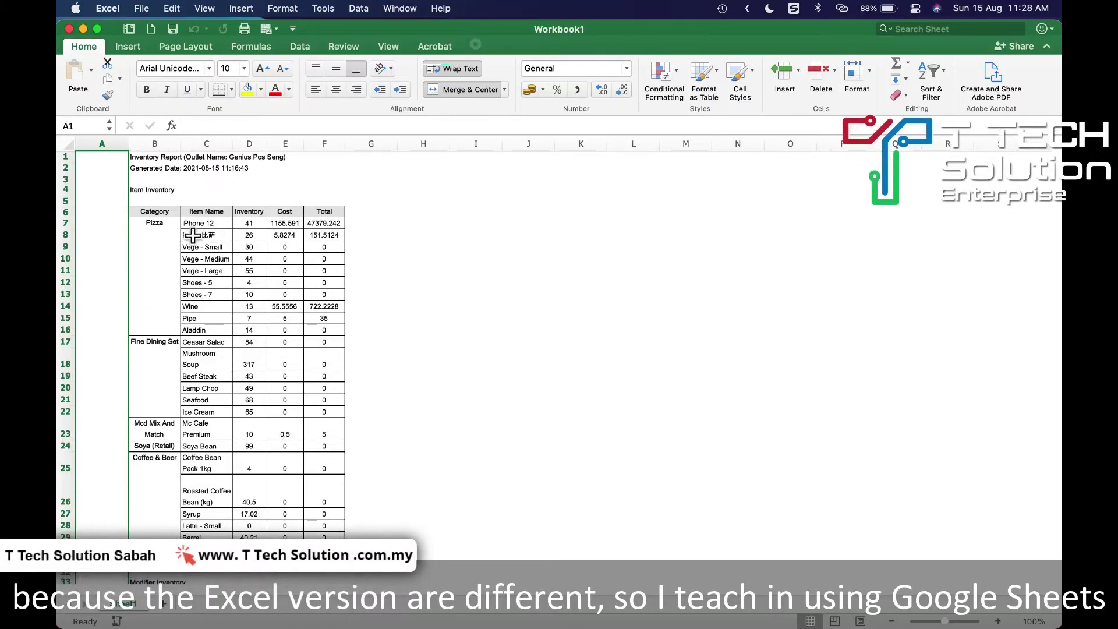
pyautogui.click(172, 285)
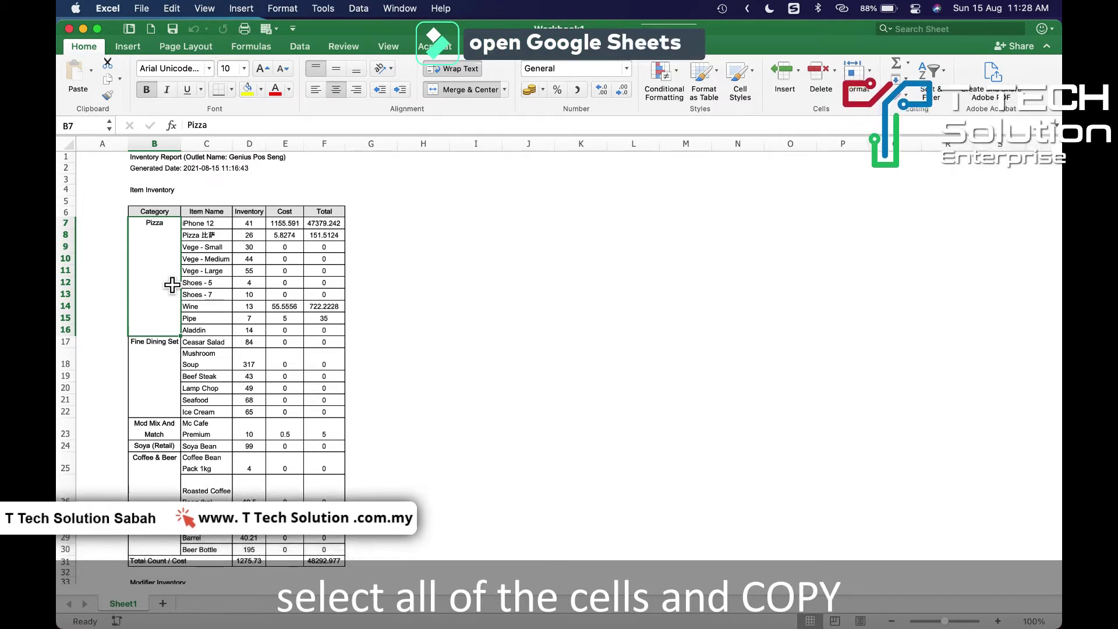
pyautogui.press('super+a')
pyautogui.press('super+a')
pyautogui.rightClick(172, 285)
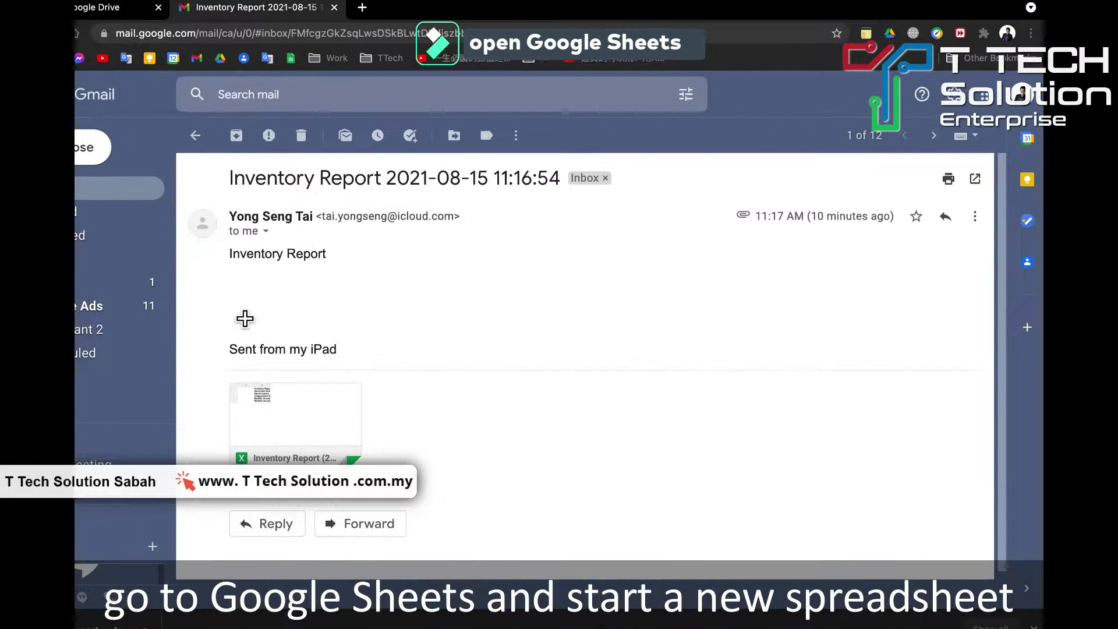
# Step: Open Google Sheets from Gmail's Google apps grid
pyautogui.click(940, 84)
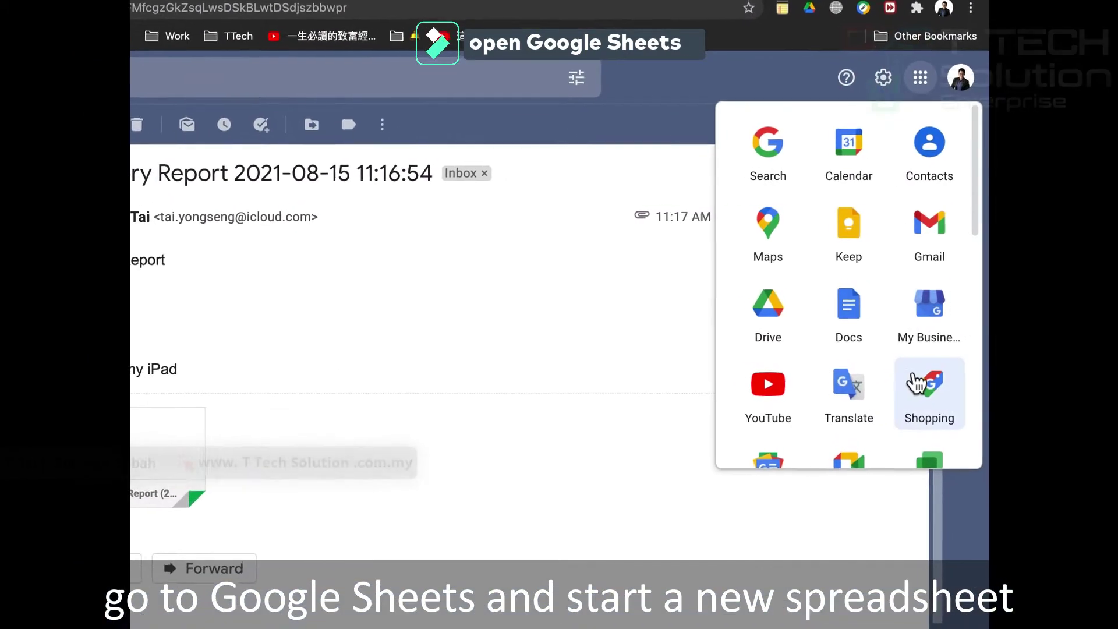
pyautogui.scroll(-3, 923, 400)
pyautogui.scroll(-2, 898, 386)
pyautogui.scroll(-2, 891, 349)
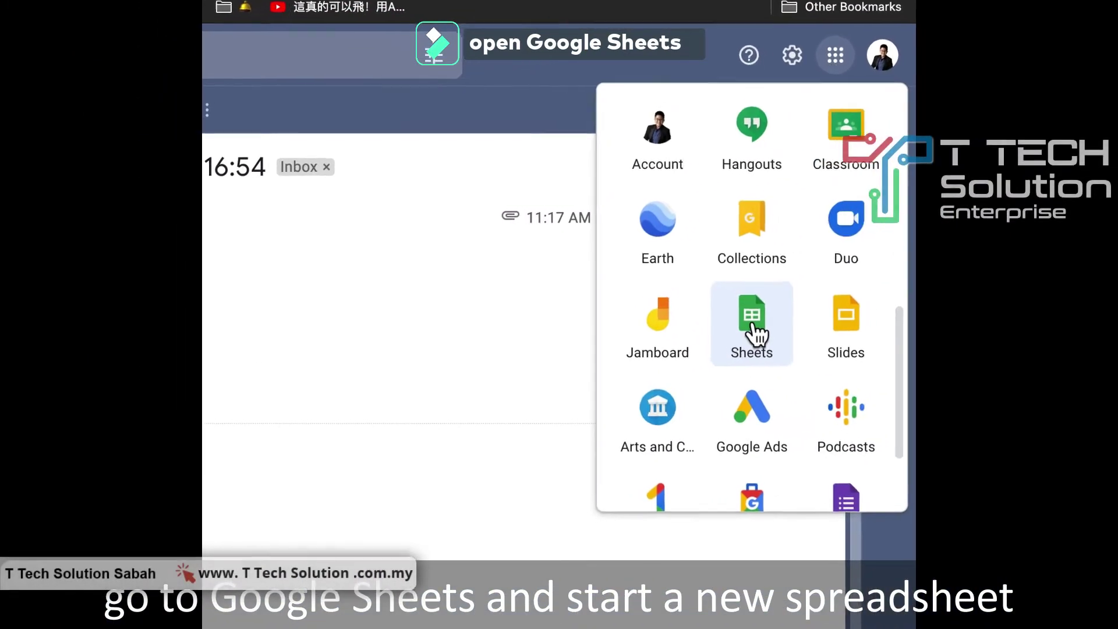
pyautogui.click(779, 316)
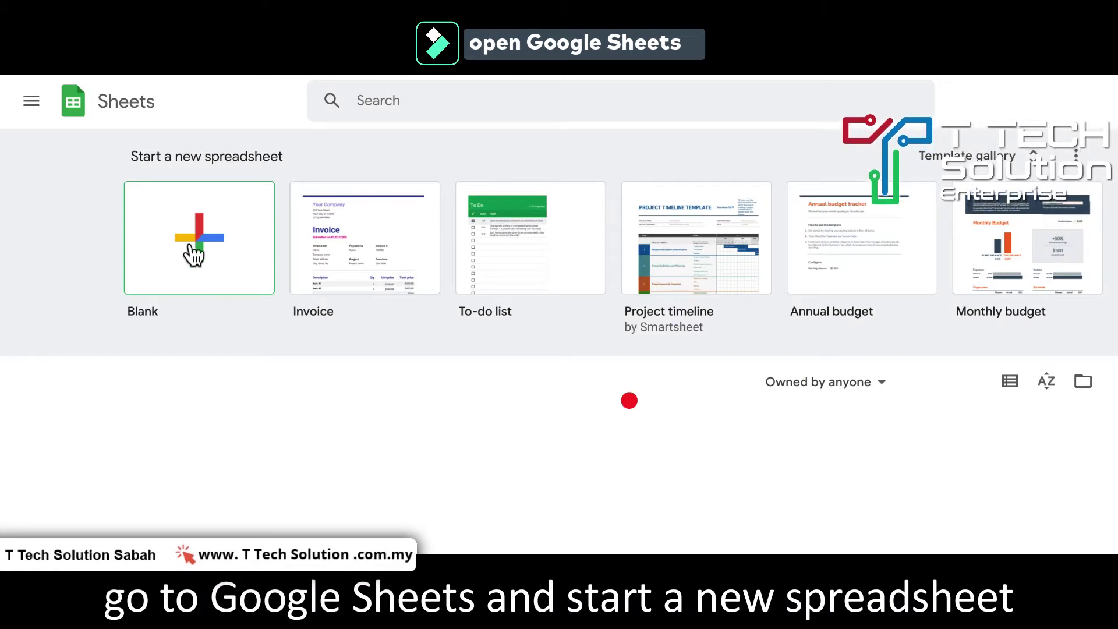
# Step: Paste the copied inventory report into cell A1 of a new blank spreadsheet
pyautogui.click(216, 242)
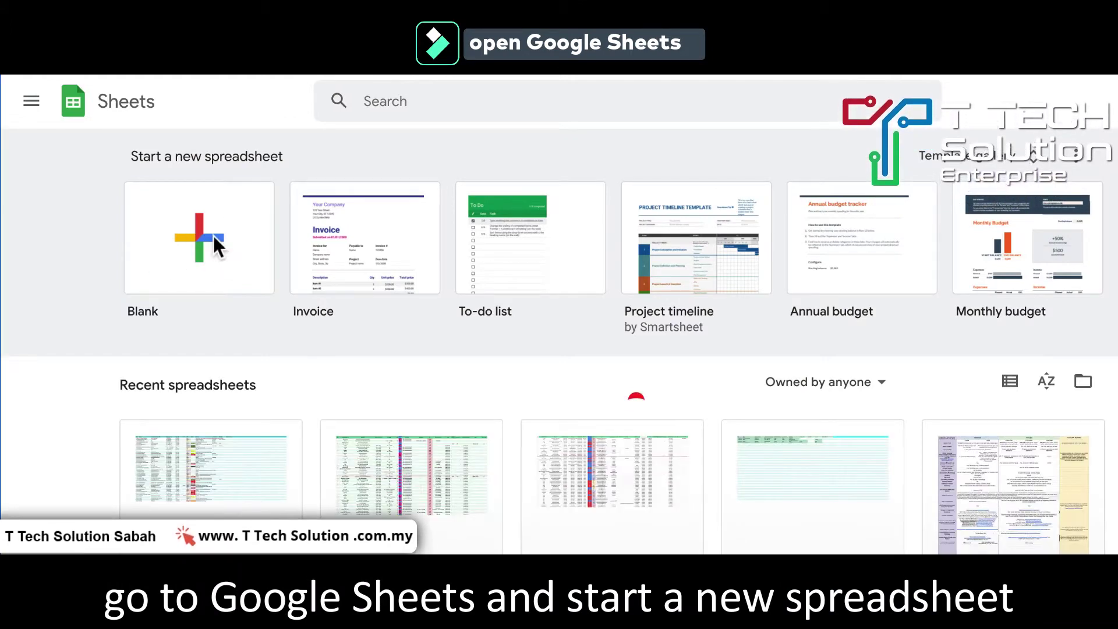
pyautogui.rightClick(285, 159)
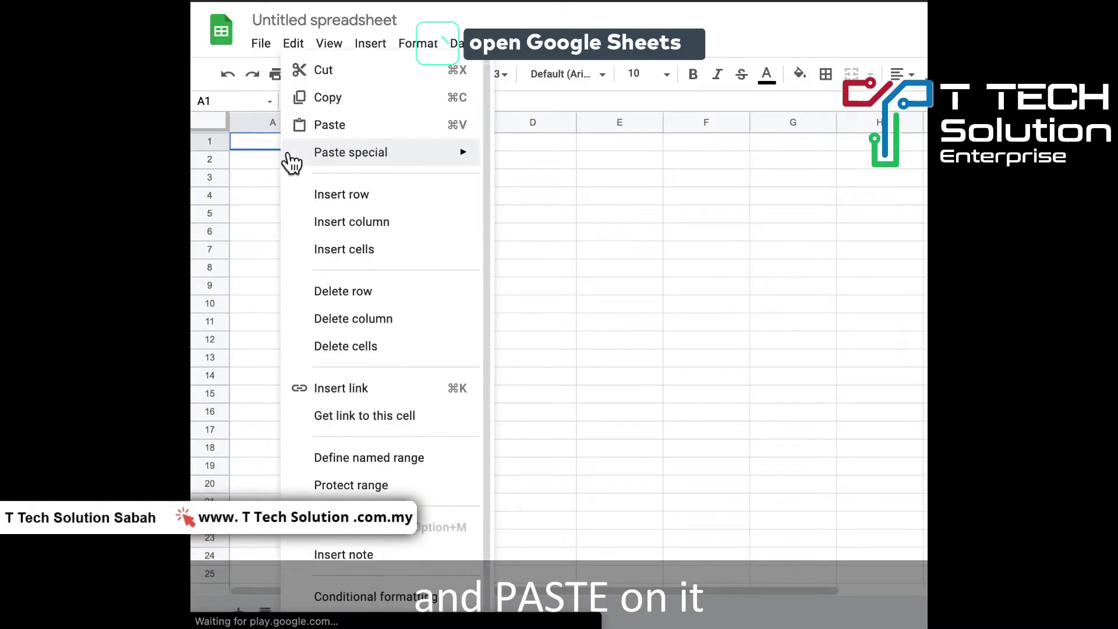
pyautogui.click(317, 127)
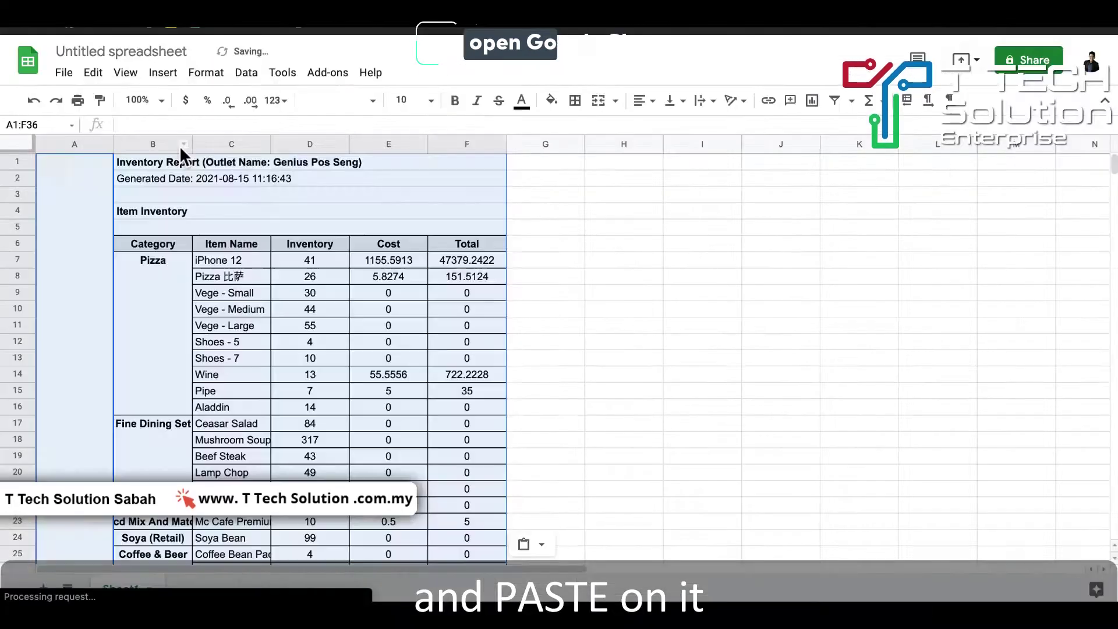
pyautogui.click(221, 200)
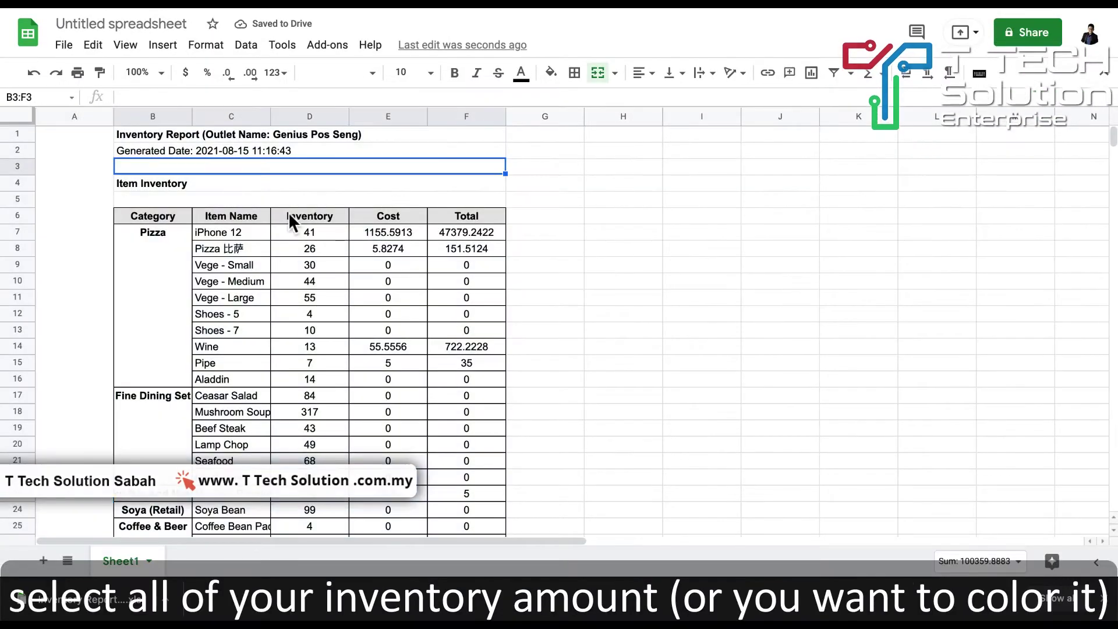
pyautogui.scroll(-5, 486, 234)
pyautogui.scroll(3, 411, 361)
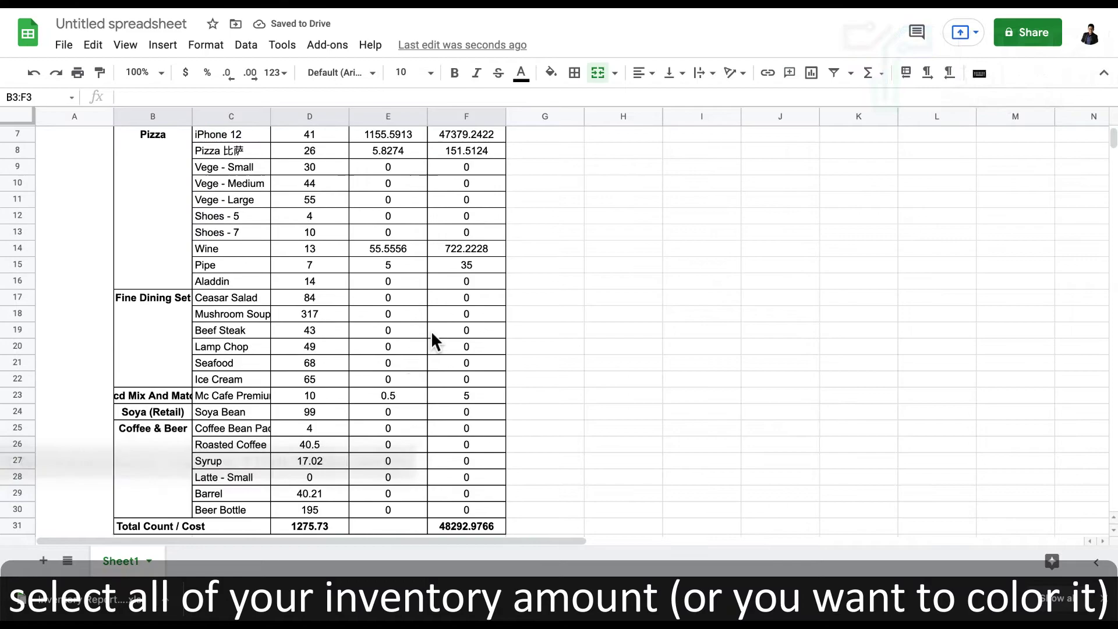
pyautogui.scroll(2, 243, 349)
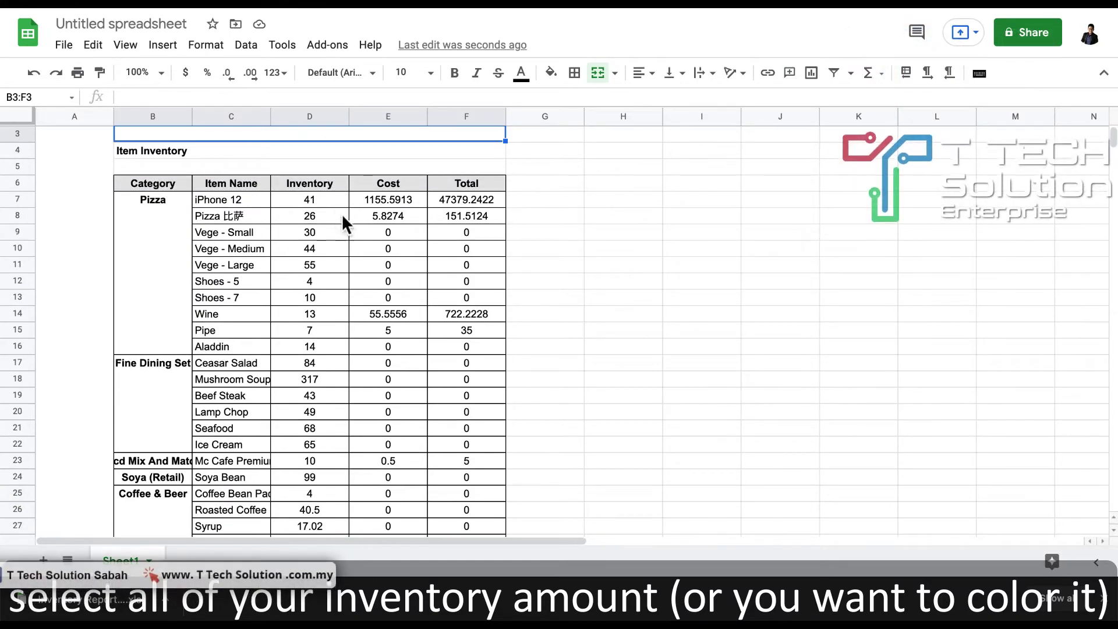
# Step: Add a conditional formatting rule on D7:D29 for values less than 10
pyautogui.moveTo(308, 157); pyautogui.dragTo(351, 576)
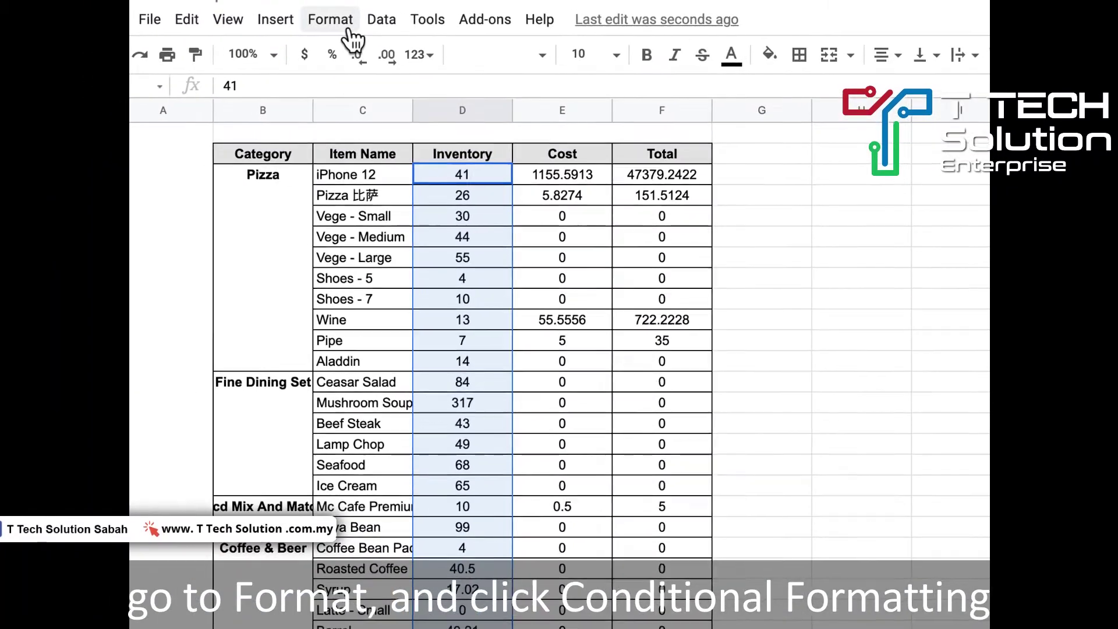
pyautogui.click(316, 15)
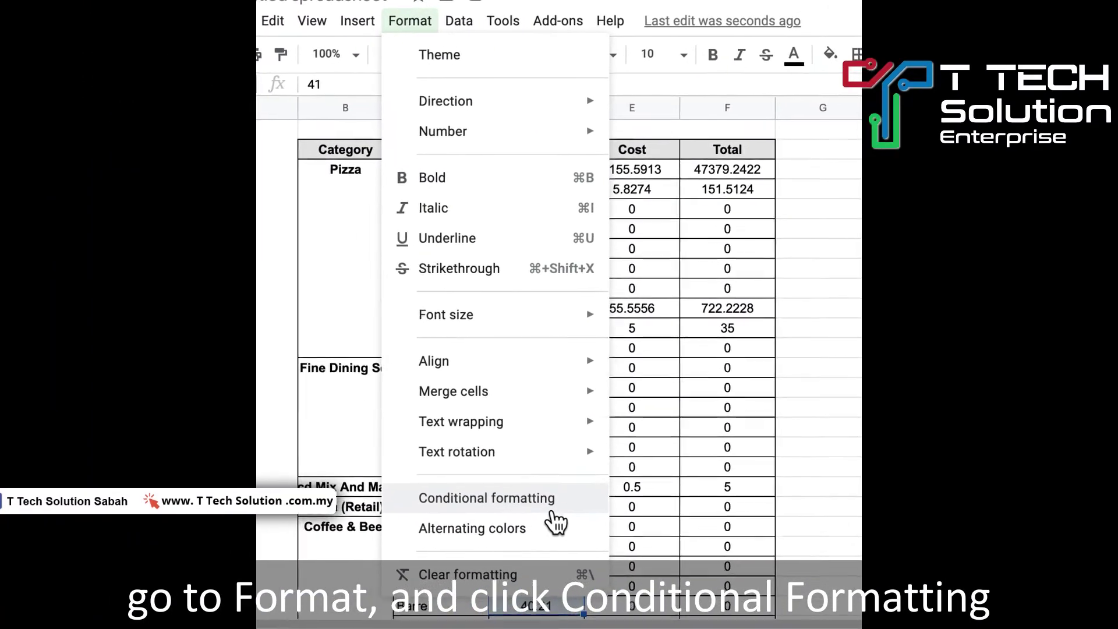
pyautogui.click(575, 499)
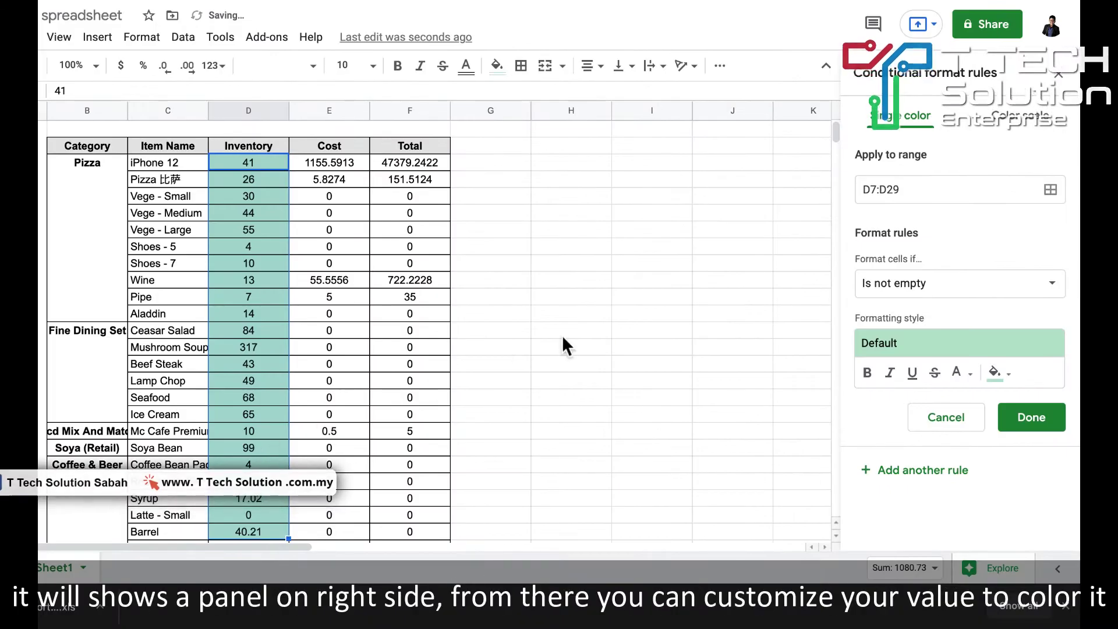
pyautogui.click(945, 295)
pyautogui.scroll(-3, 950, 345)
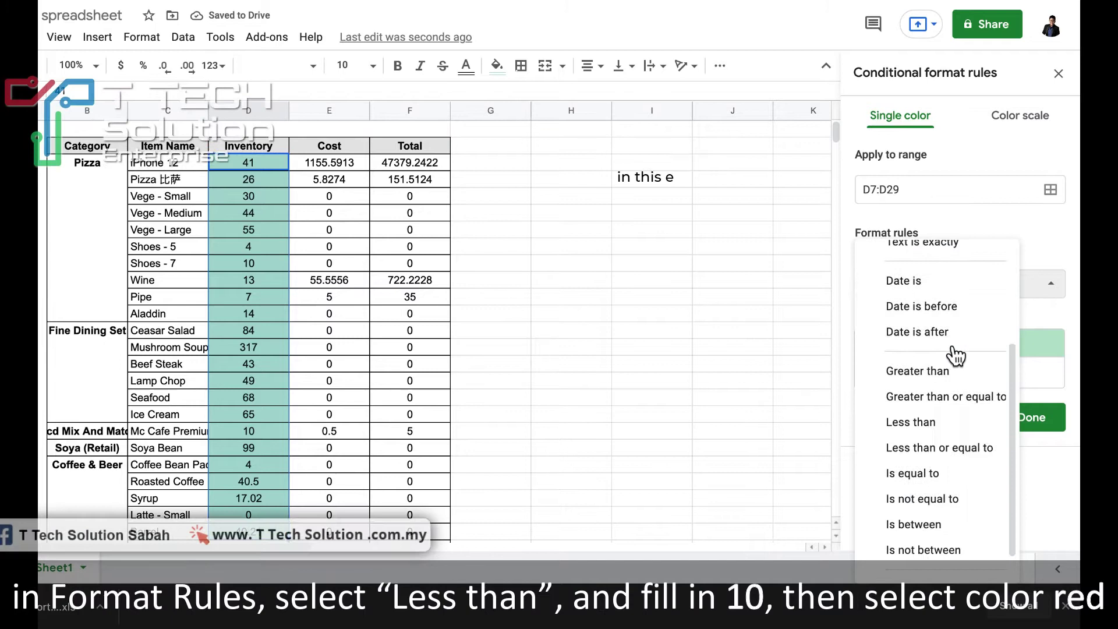
pyautogui.click(933, 411)
pyautogui.write('10')
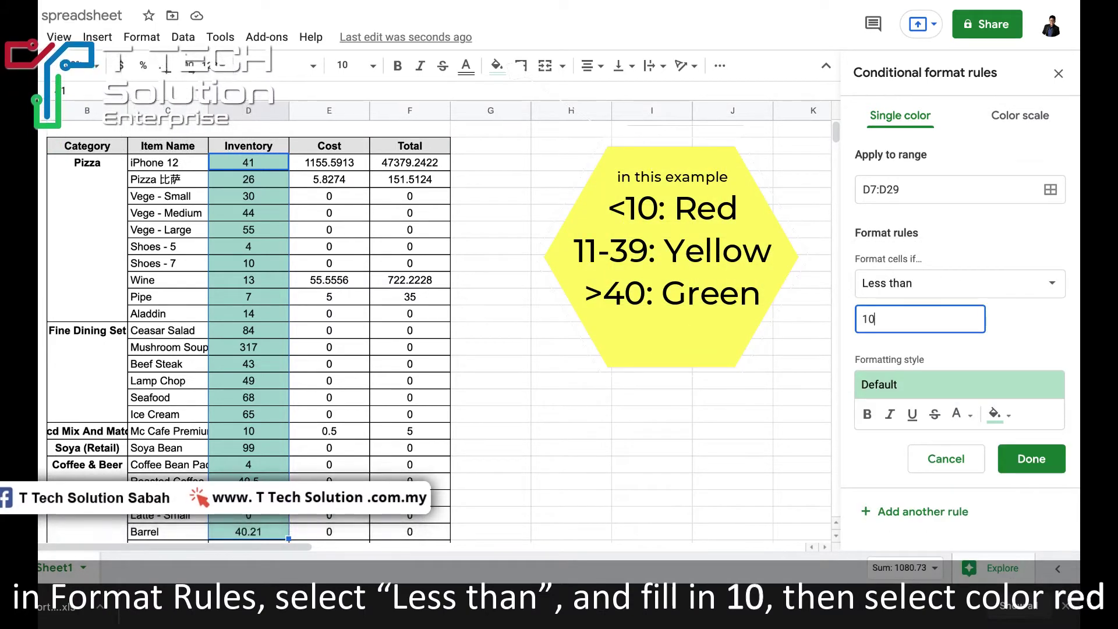
pyautogui.click(1002, 420)
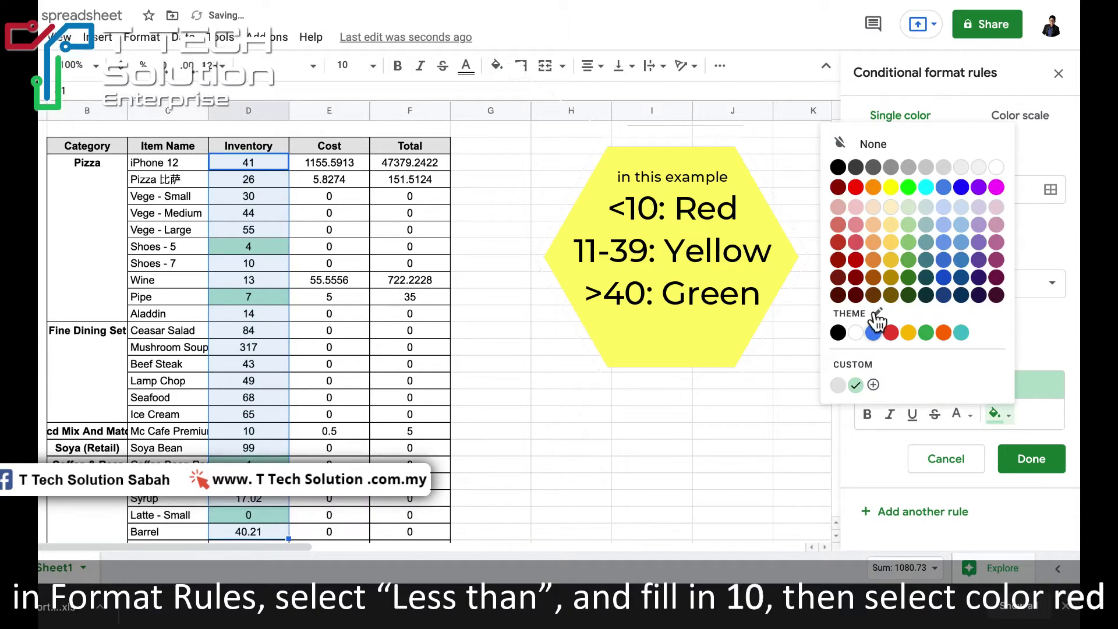
# Step: Fill the below-10 rule light red and add a greater-than-40 rule in light green
pyautogui.click(856, 225)
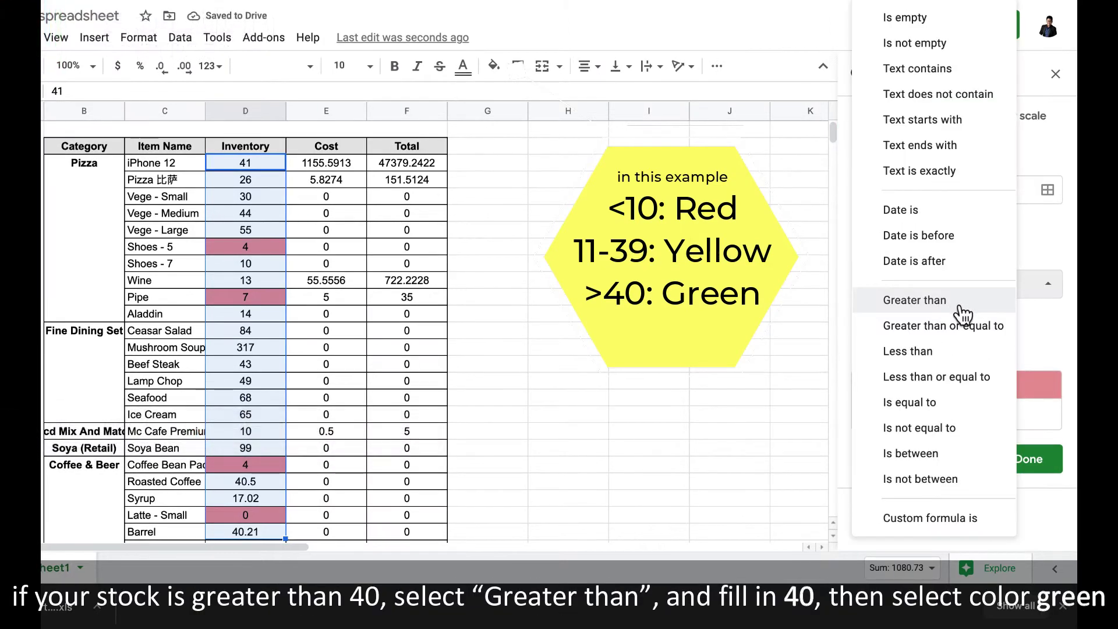
pyautogui.click(959, 306)
pyautogui.write('40')
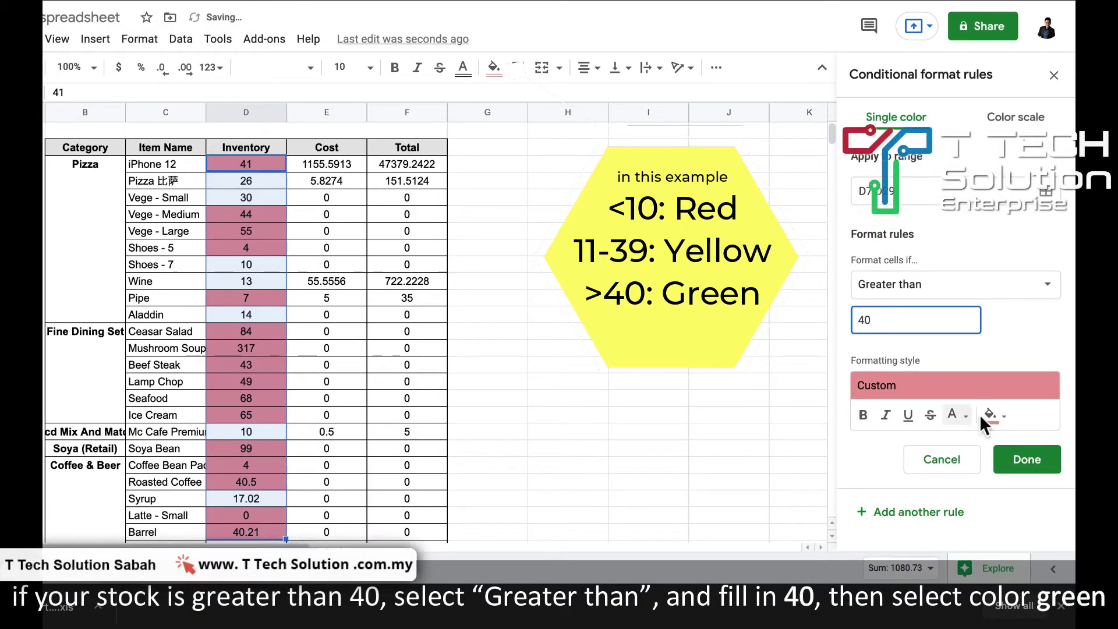
pyautogui.click(992, 416)
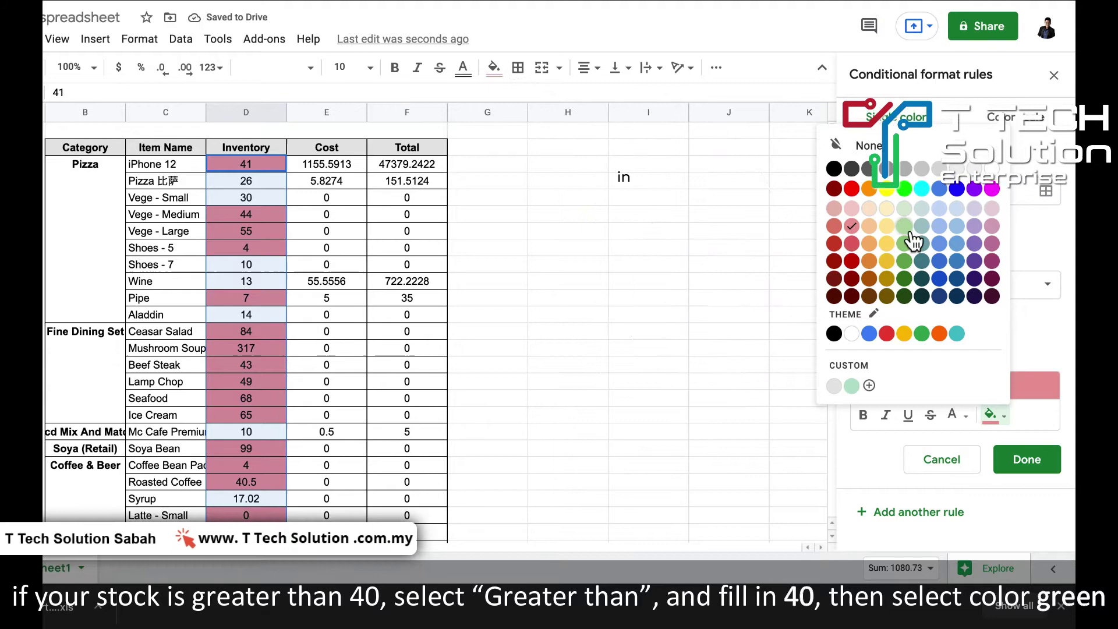
pyautogui.click(906, 227)
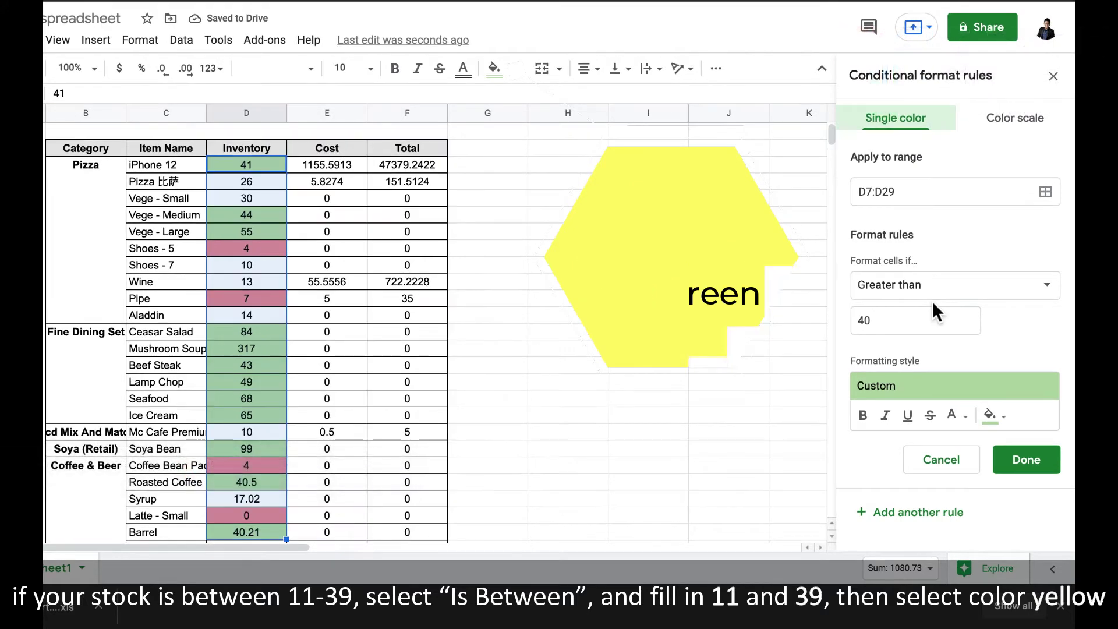
# Step: Add an 'Is between' rule for inventory values from 11 to 39
pyautogui.click(958, 290)
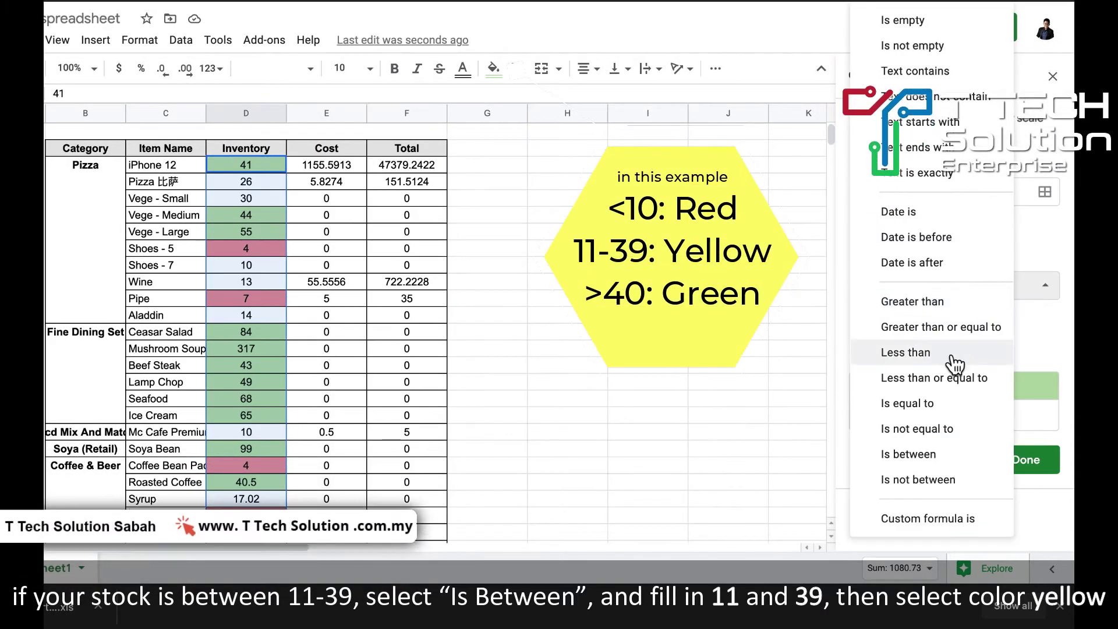
pyautogui.click(945, 456)
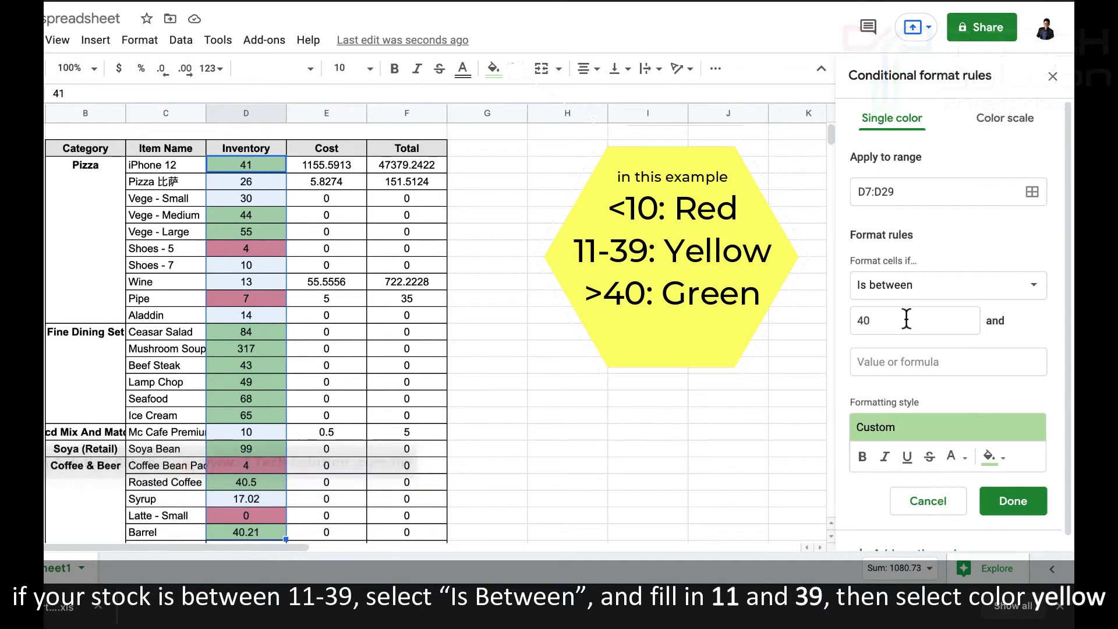
pyautogui.moveTo(904, 319); pyautogui.dragTo(789, 314)
pyautogui.write('11')
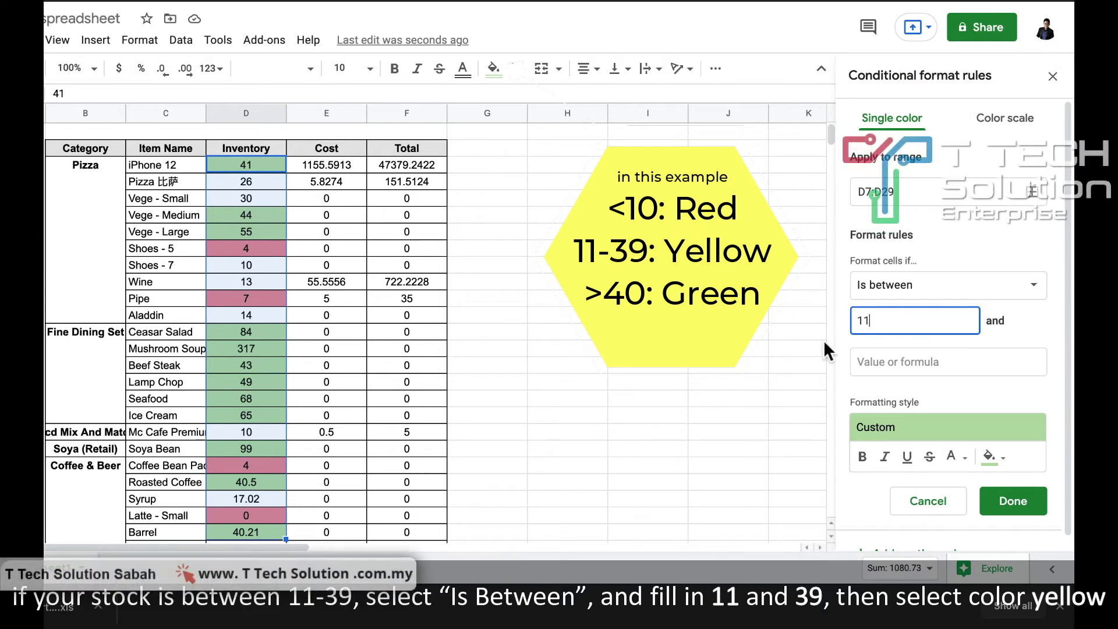
pyautogui.click(861, 361)
pyautogui.write('39')
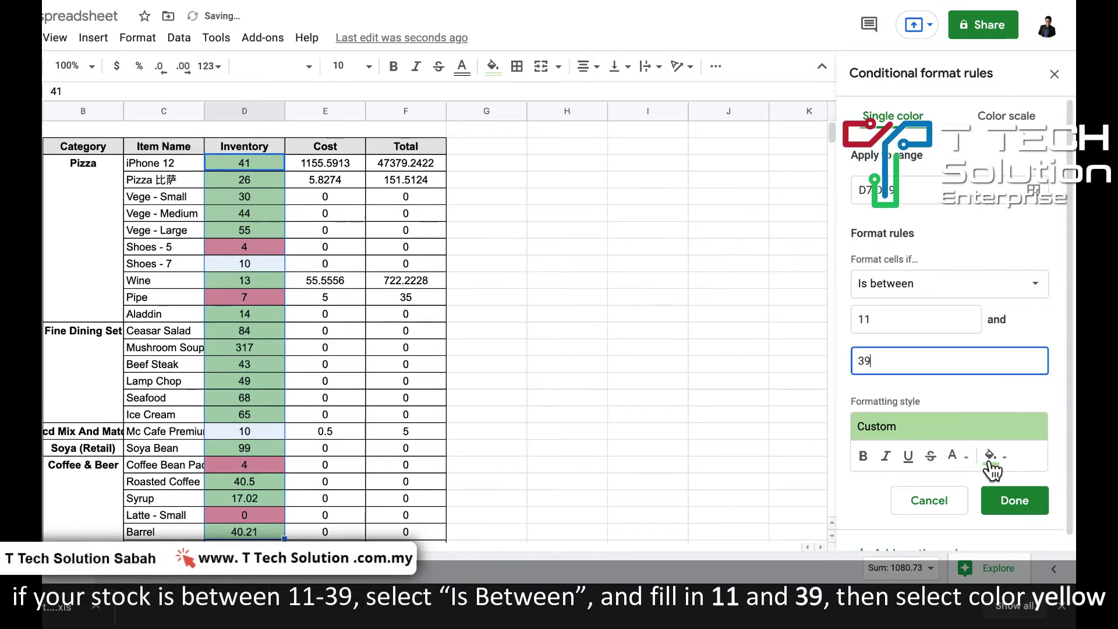
pyautogui.click(991, 458)
# Step: Give the 11–39 rule a light yellow fill and finish the rules
pyautogui.click(887, 266)
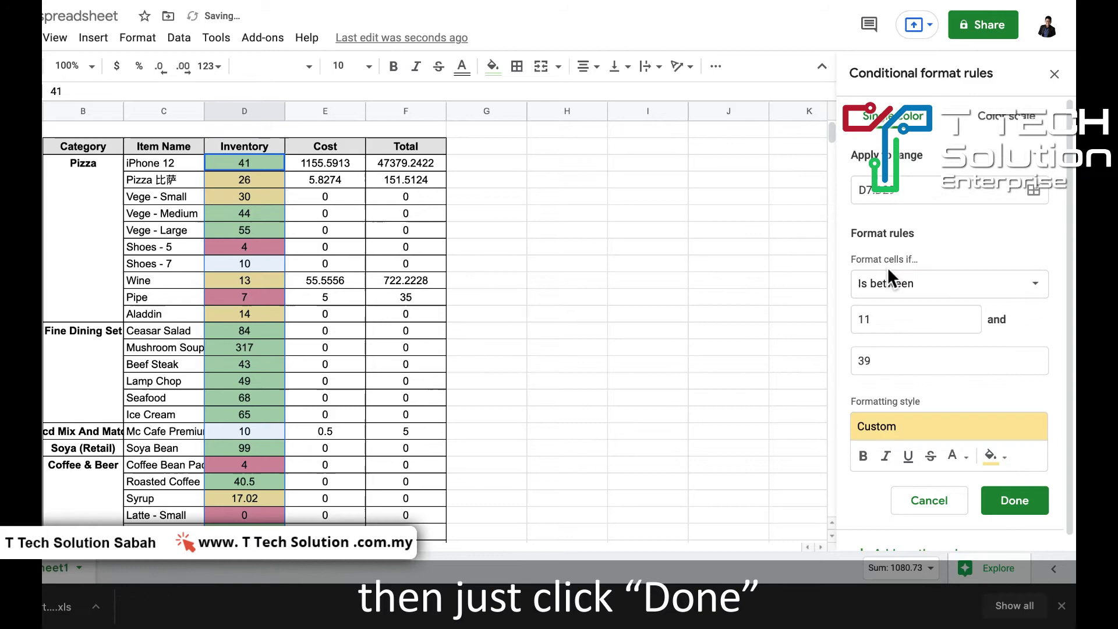
pyautogui.click(1014, 502)
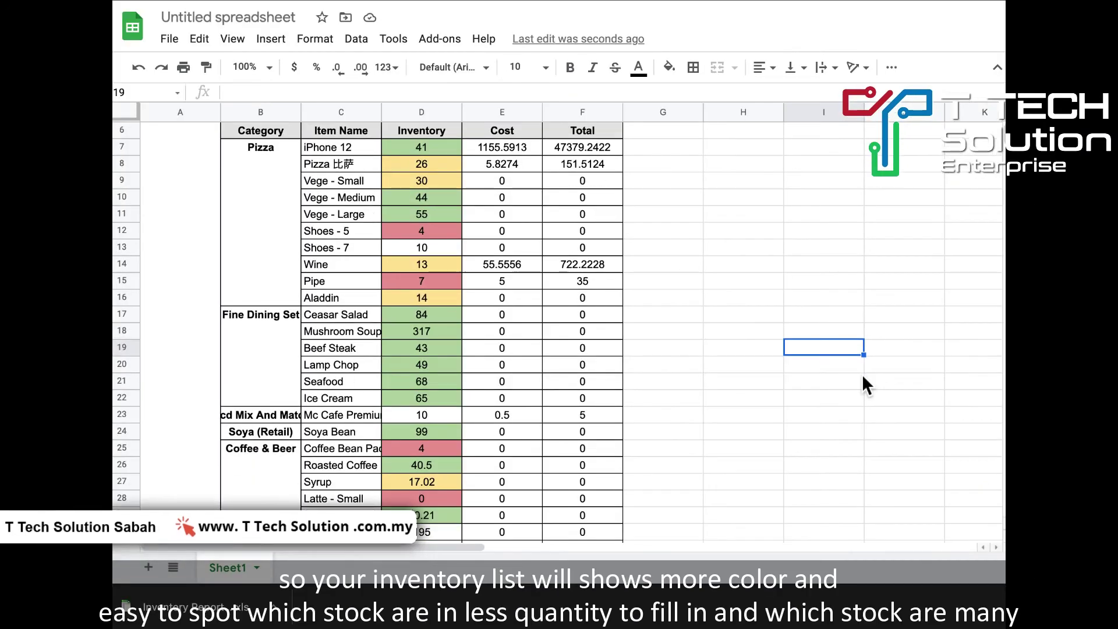